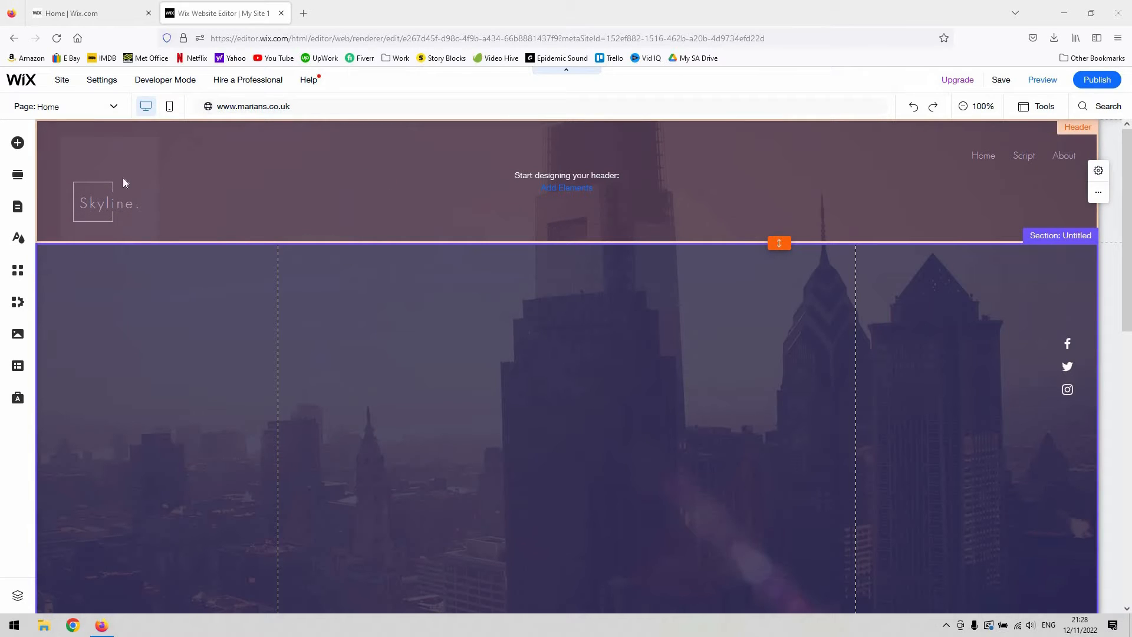
Examine the themed text, title and paragraph styles available for adding to the page.
left_click(23, 151)
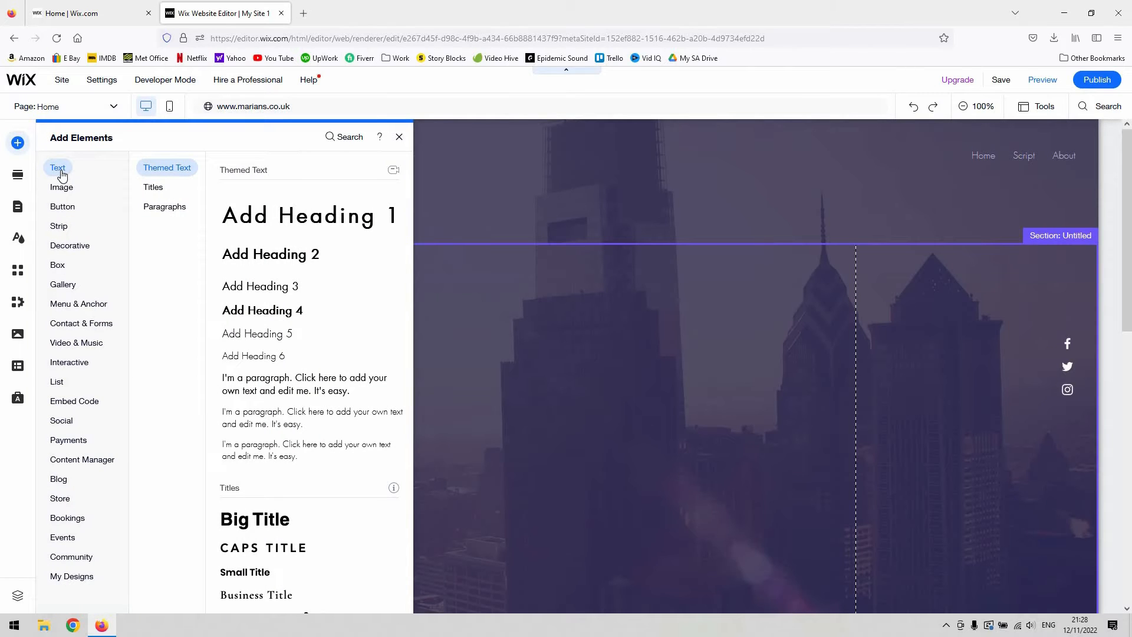
left_click(152, 187)
left_click(177, 206)
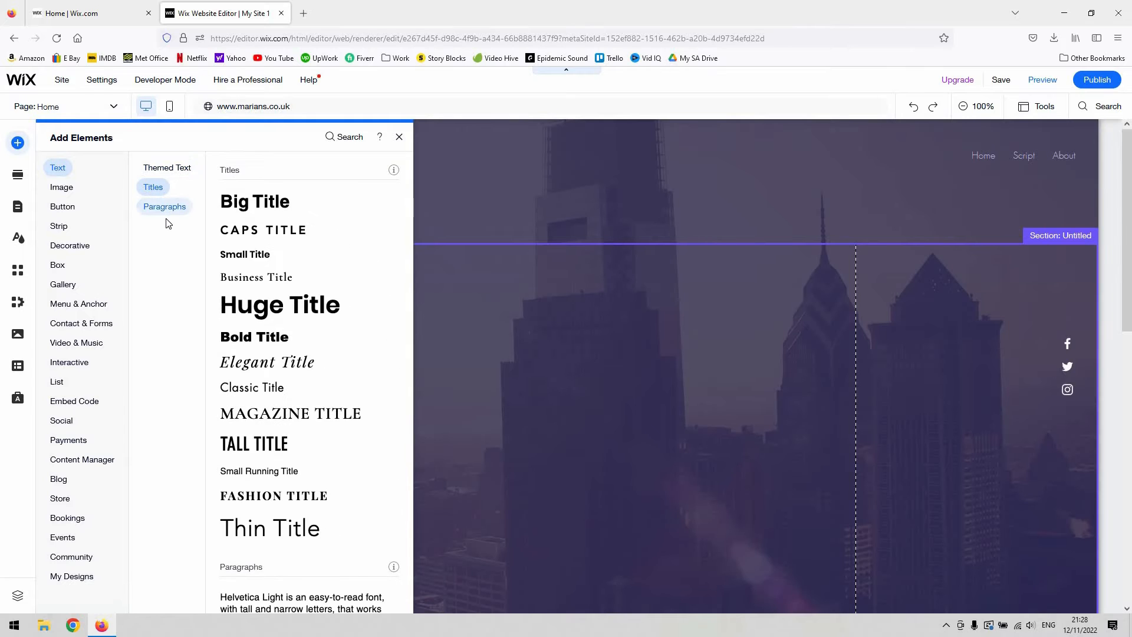
left_click(163, 188)
left_click(177, 170)
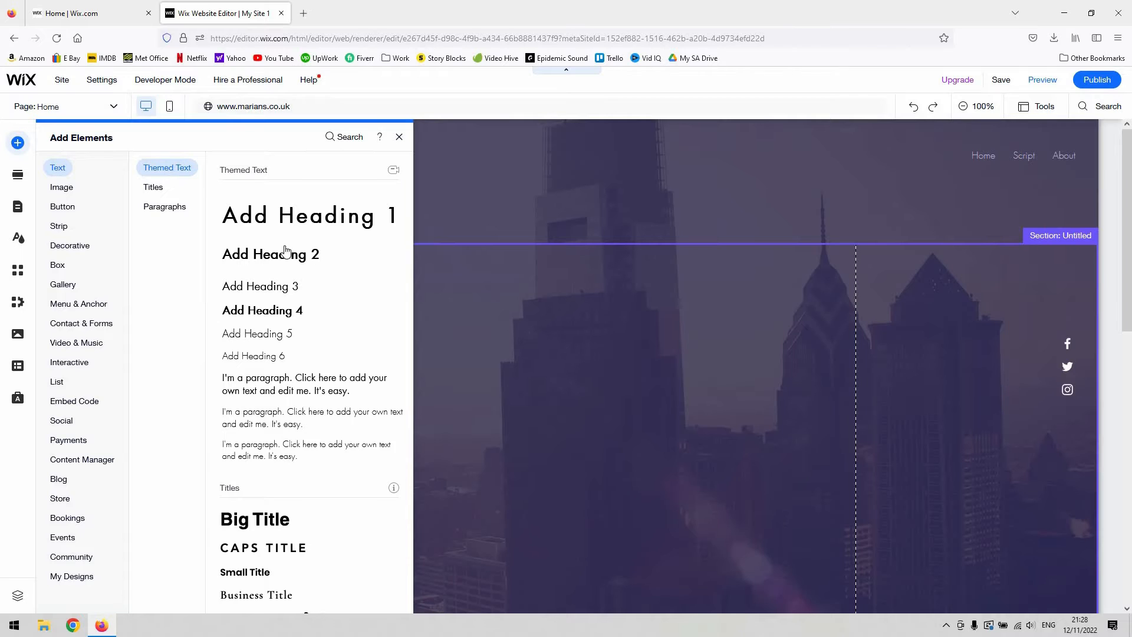
left_click(148, 191)
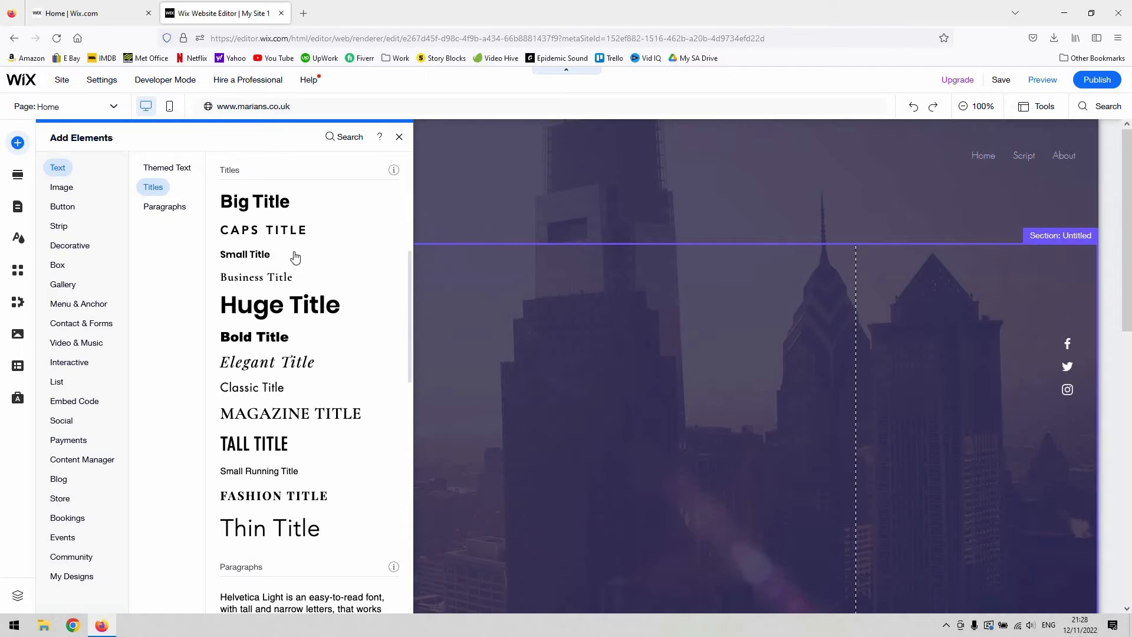
left_click(160, 207)
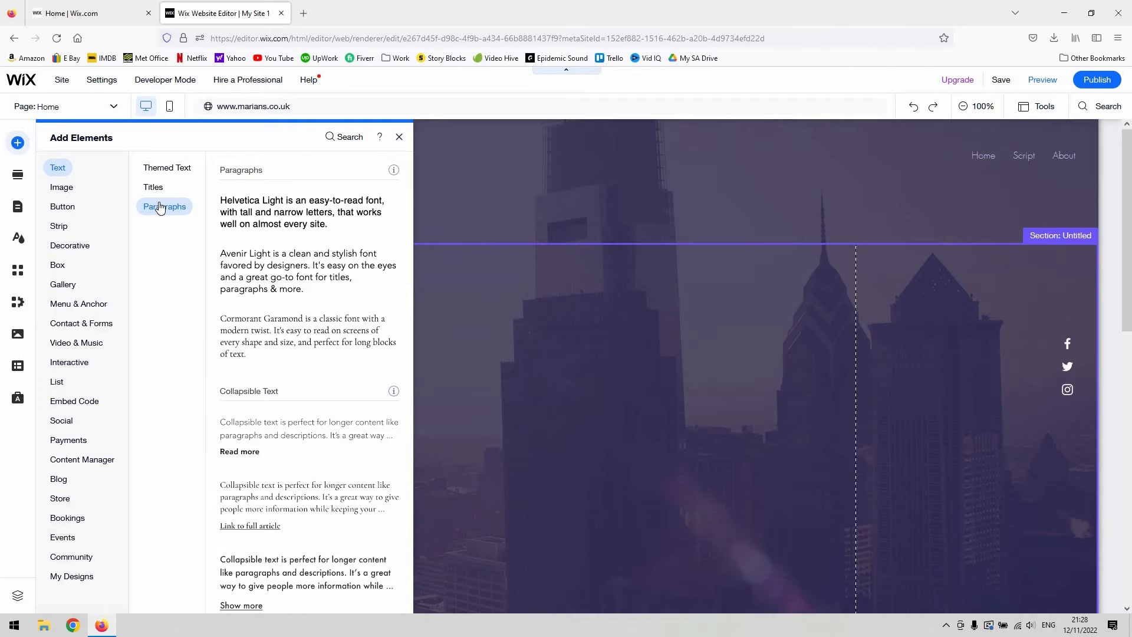
left_click(156, 175)
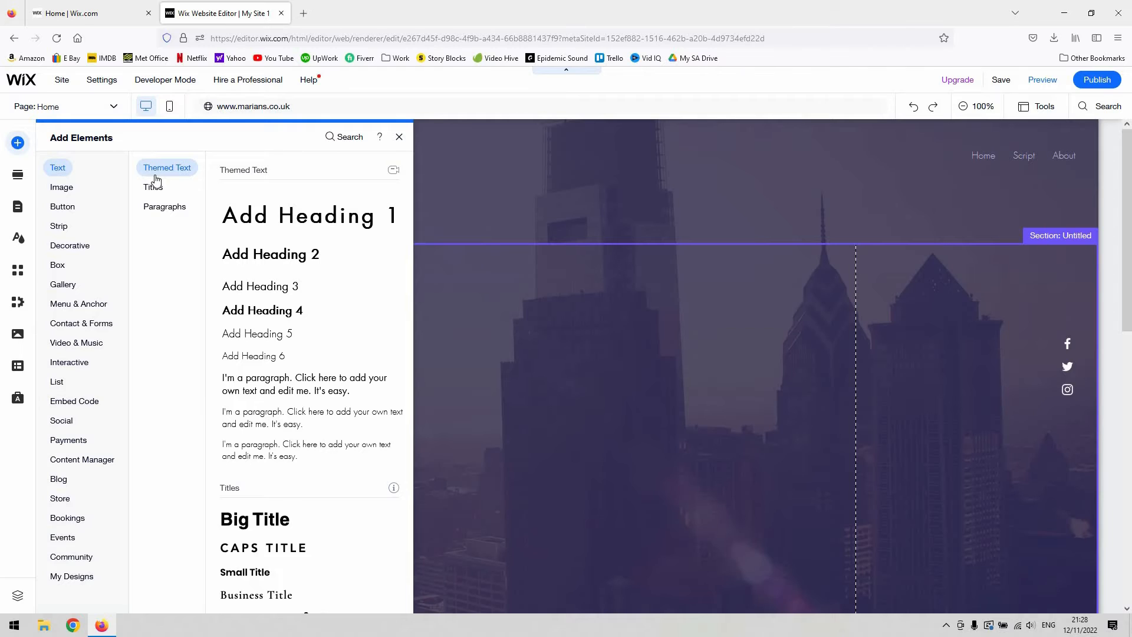
left_click(162, 211)
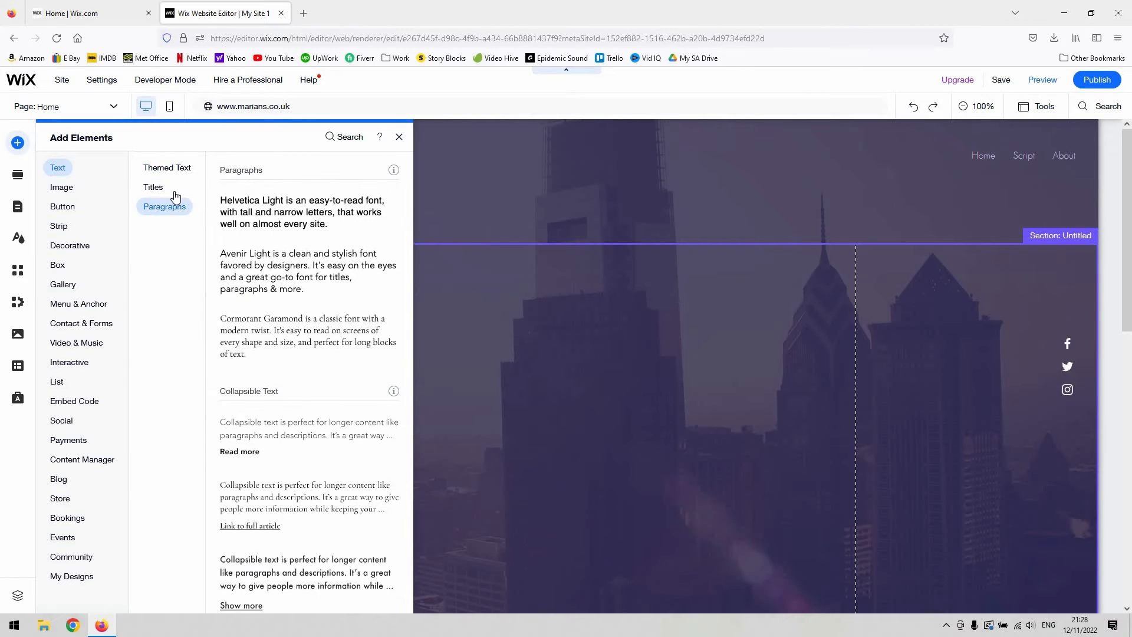
Add a Huge Title text element near the middle of the untitled section below the header.
left_click(155, 187)
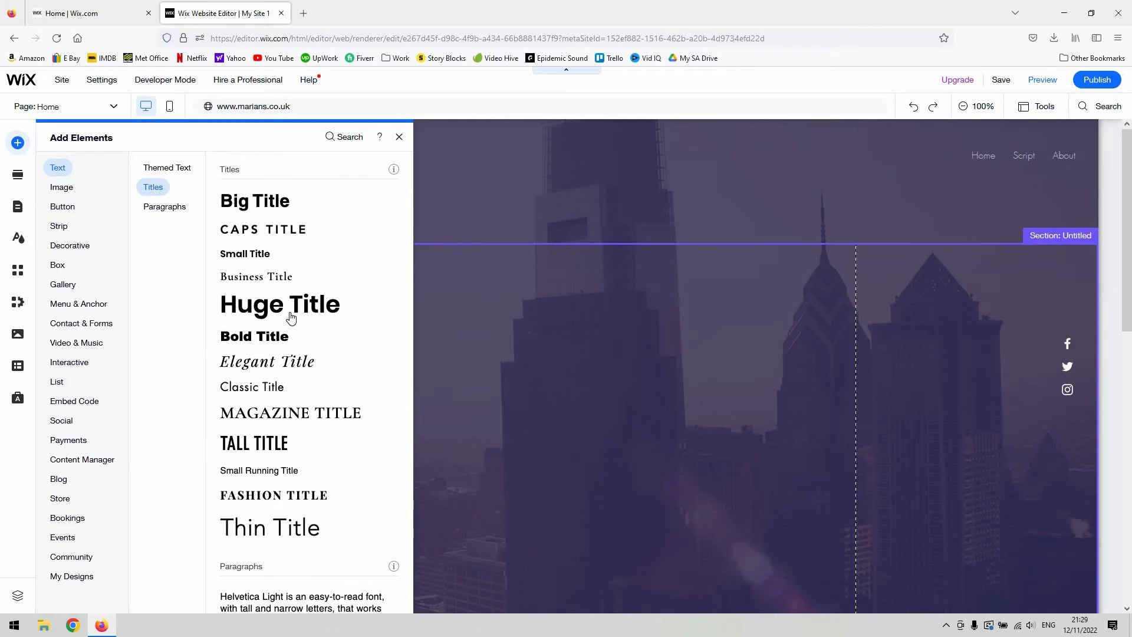
left_click_drag(332, 319, 614, 383)
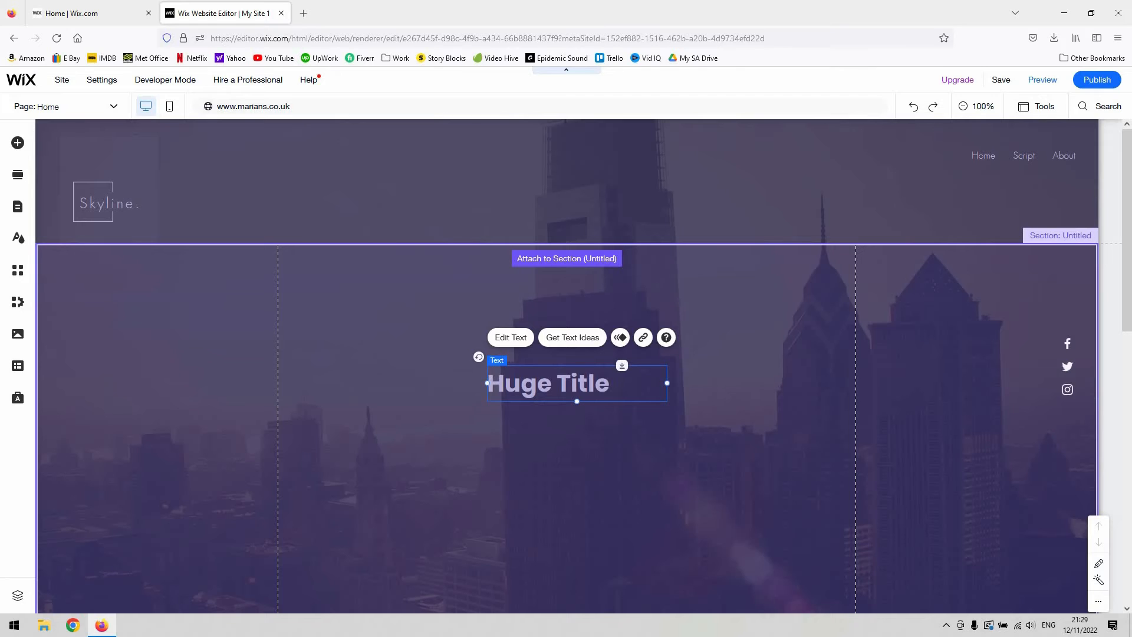
left_click(702, 372)
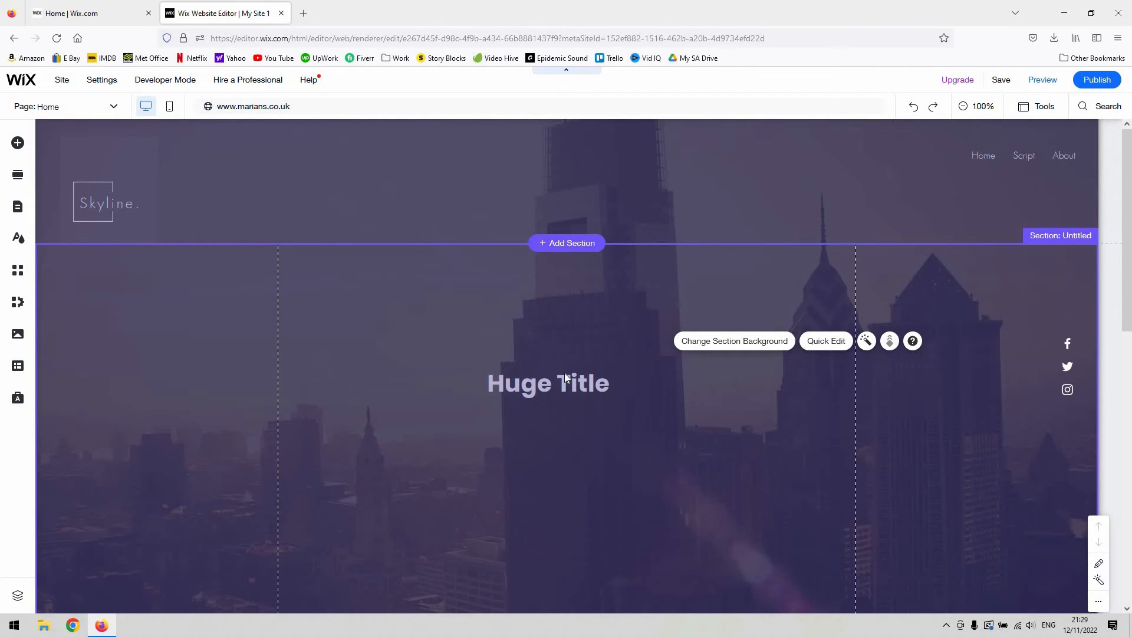
Reposition the Huge Title text farther left within the section, keeping it at roughly the same height.
left_click(590, 380)
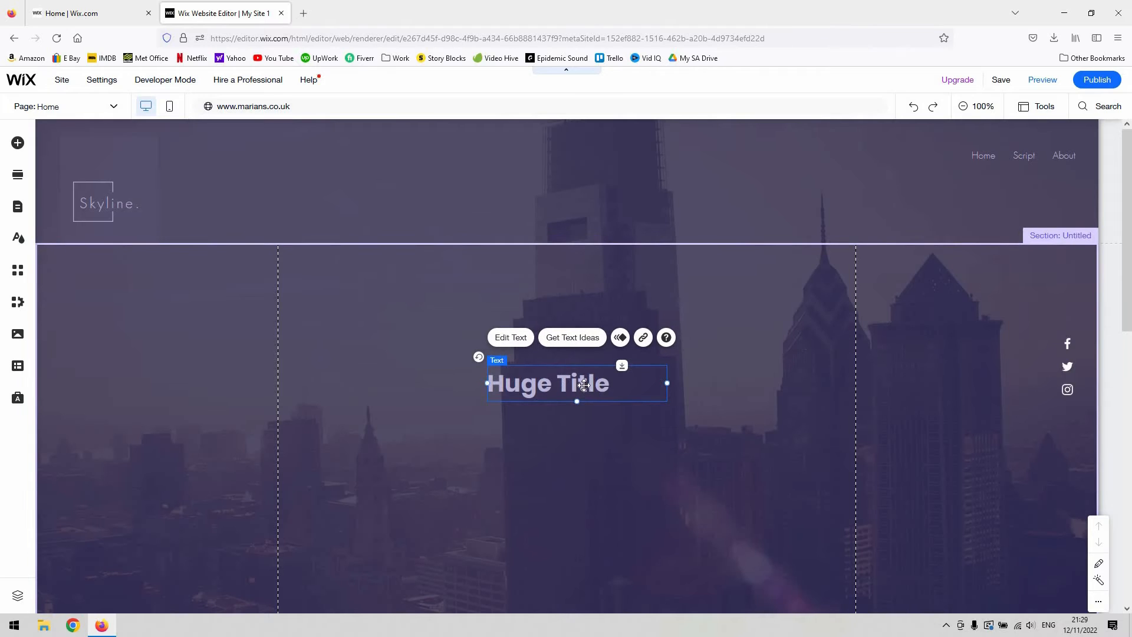
left_click_drag(579, 385, 543, 382)
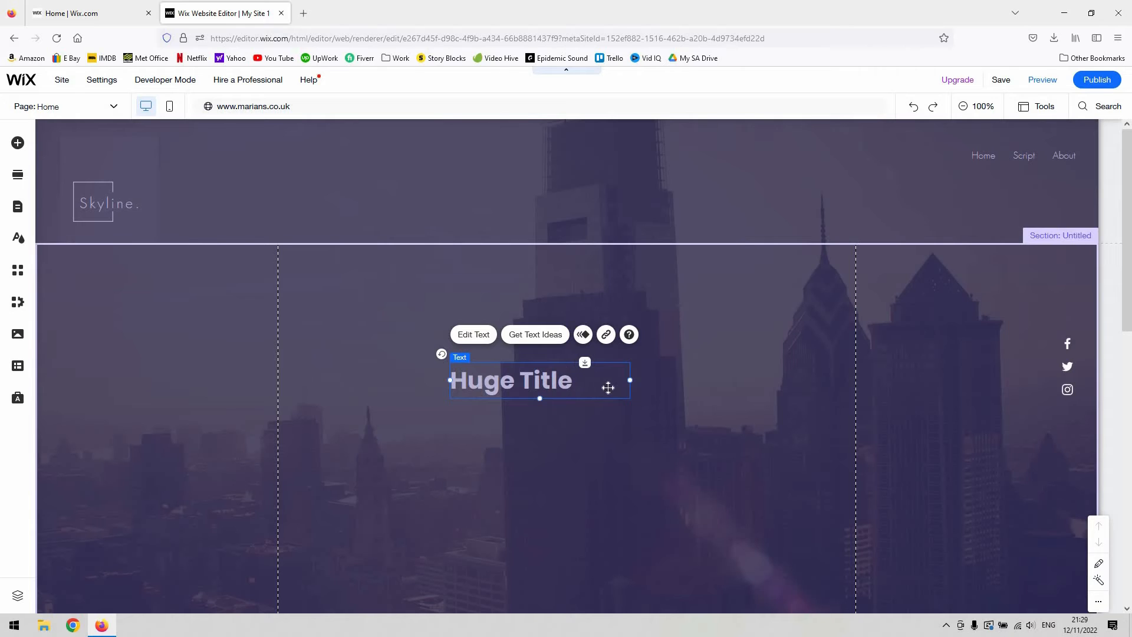
left_click_drag(564, 373, 471, 316)
left_click_drag(528, 405, 482, 394)
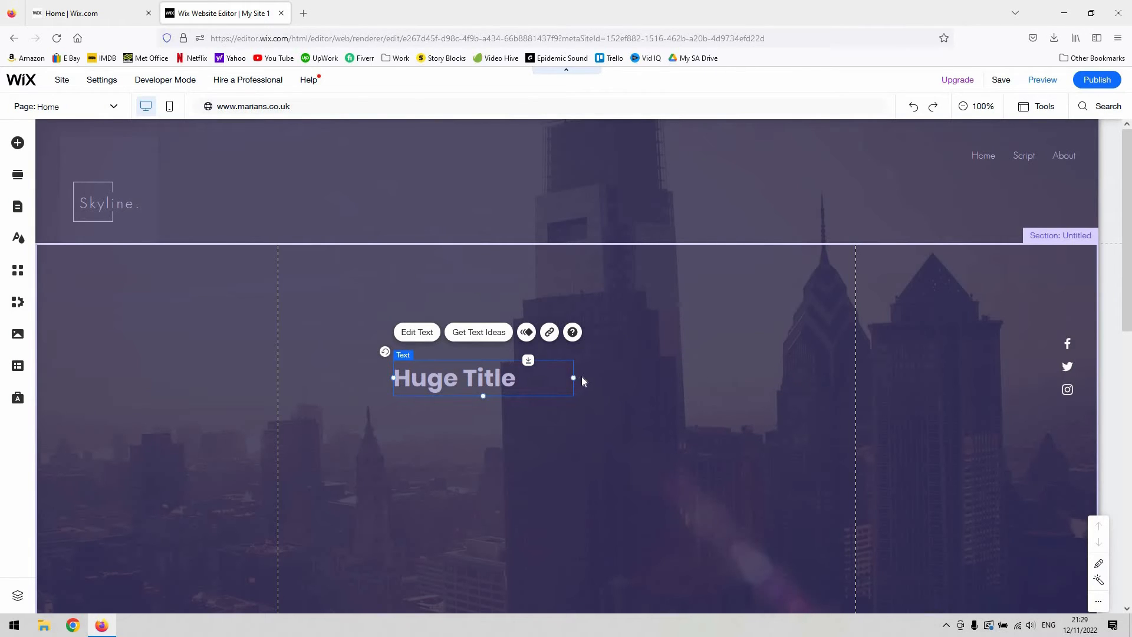
Enlarge the Huge Title text box to a height of about 261 and extend its right edge well beyond the text.
left_click_drag(573, 378, 673, 380)
left_click_drag(532, 395, 532, 514)
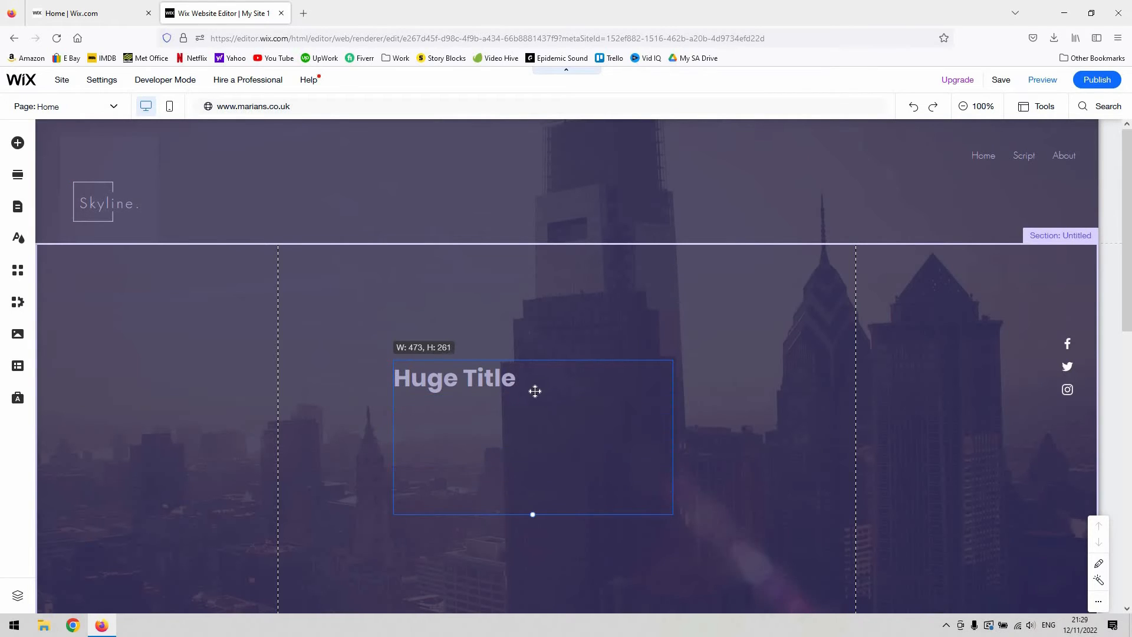
left_click_drag(673, 436, 765, 437)
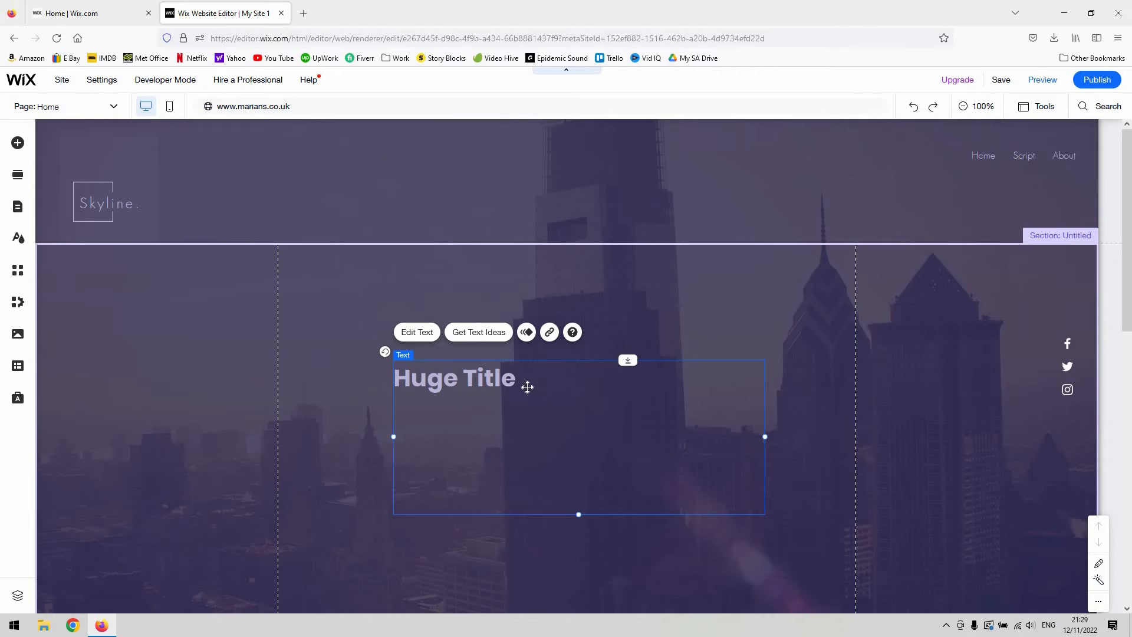
double_click(522, 379)
left_click(522, 380)
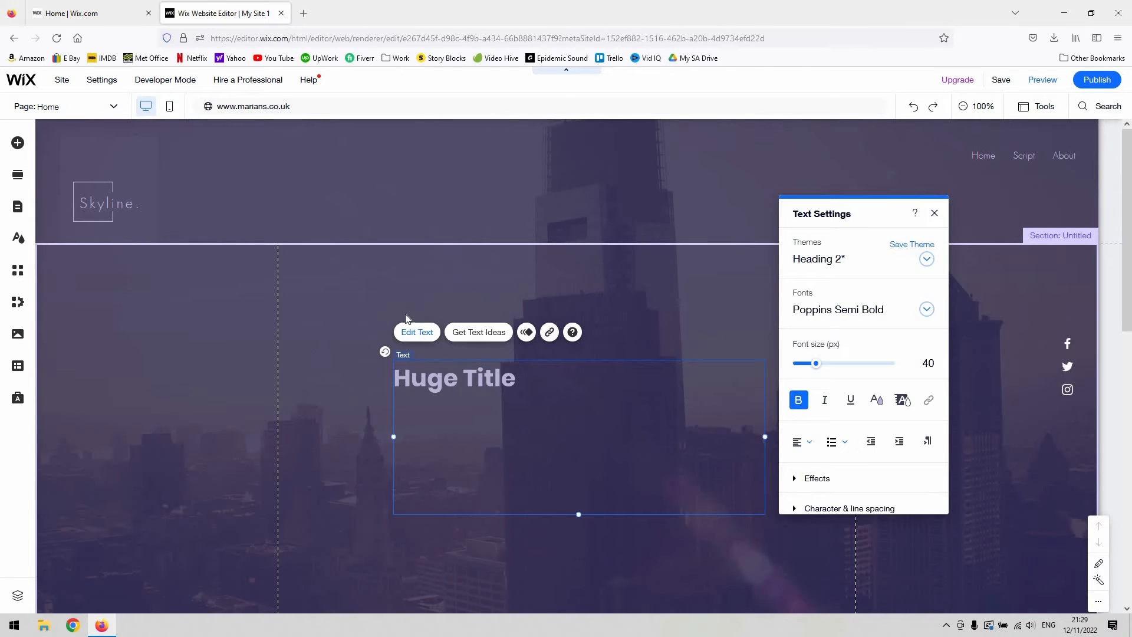
left_click(663, 332)
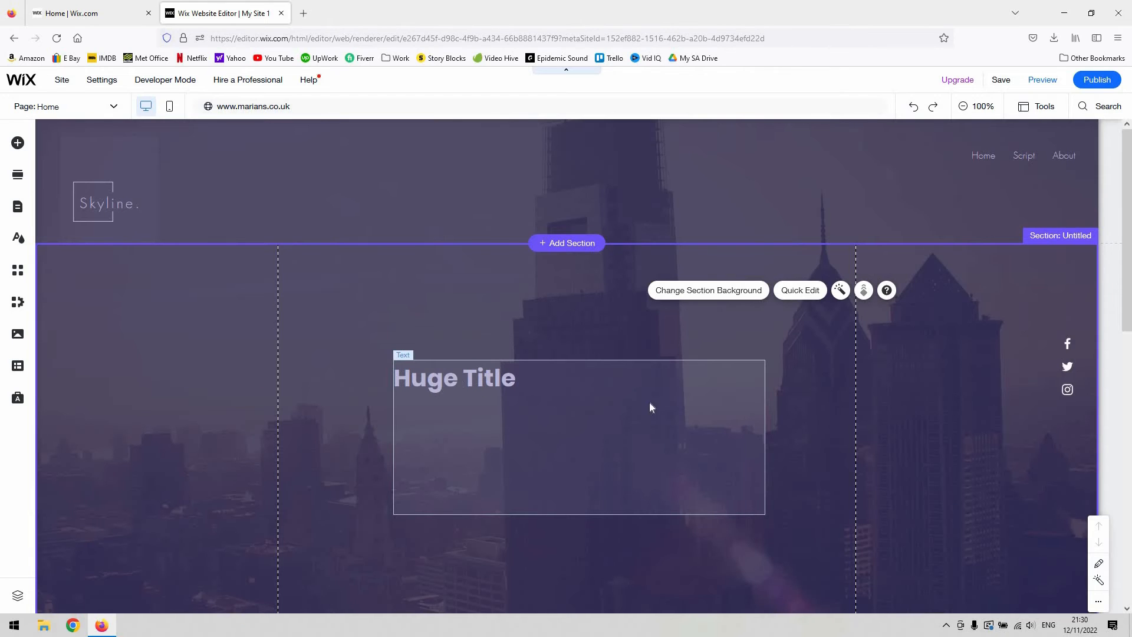
Examine the Huge Title's text settings, including the available heading and paragraph themes and the font choices.
left_click(514, 384)
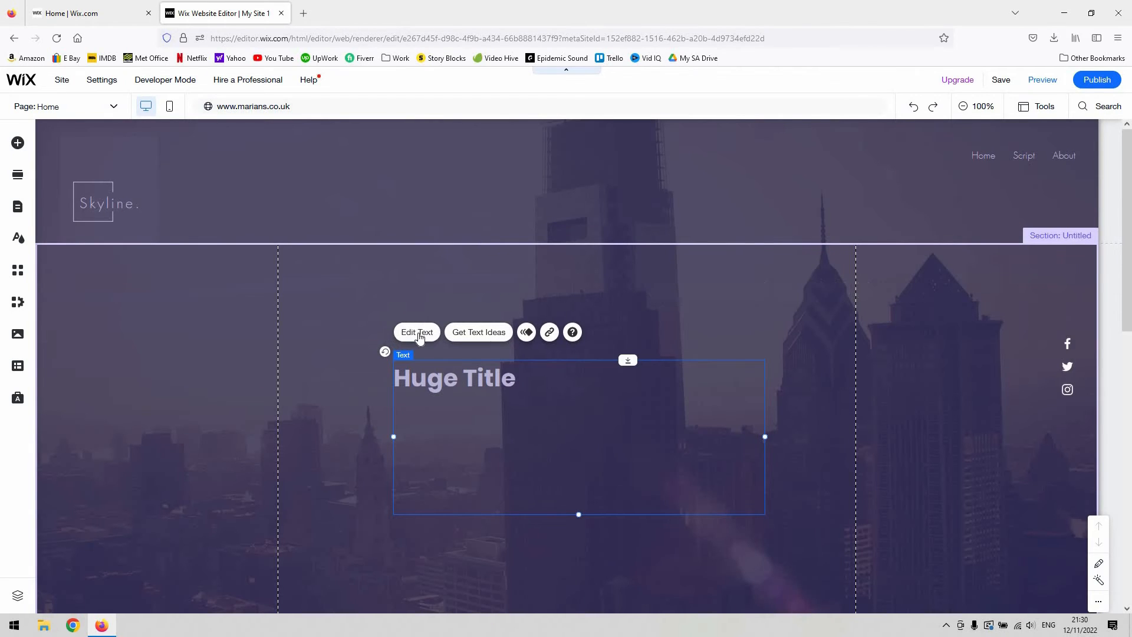
left_click(420, 336)
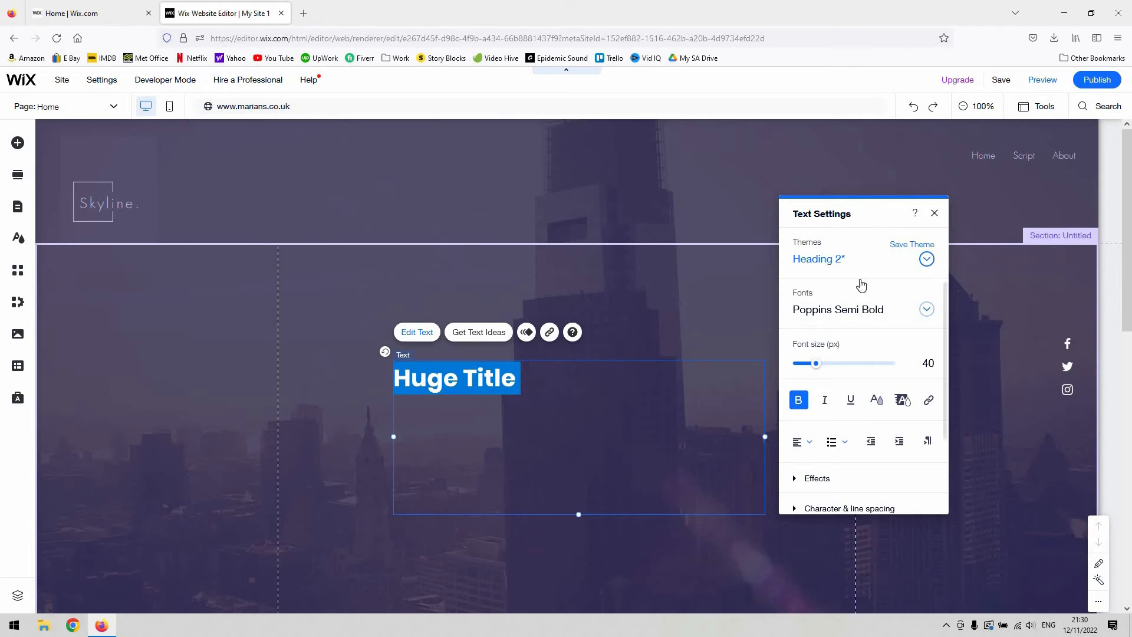
scroll(878, 369, "down", 2)
scroll(872, 369, "up", 2)
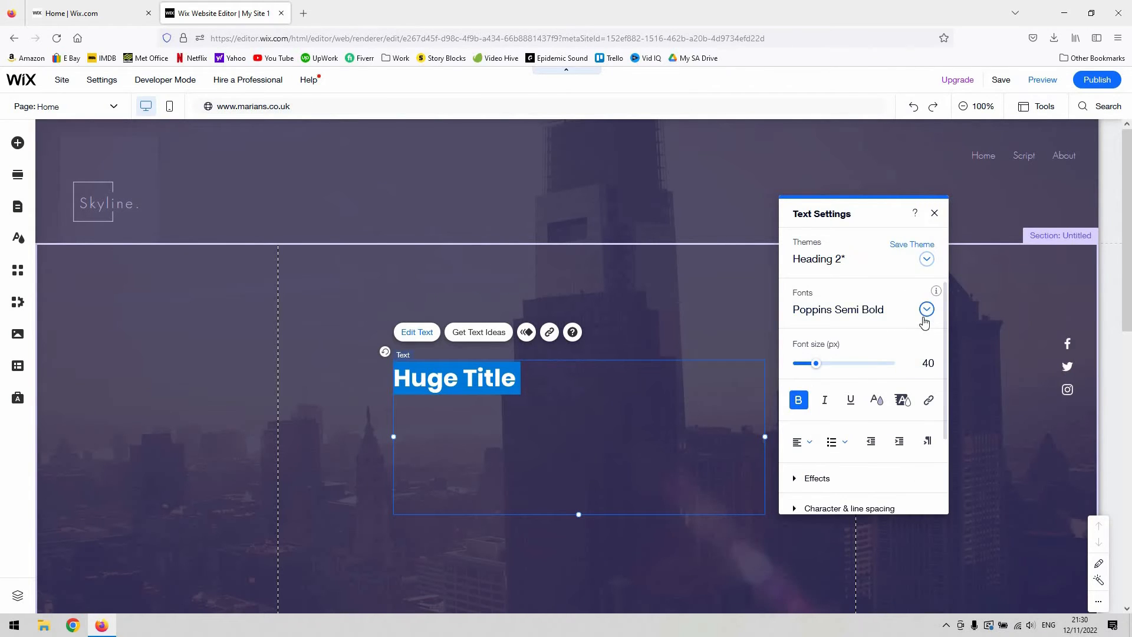
left_click(927, 261)
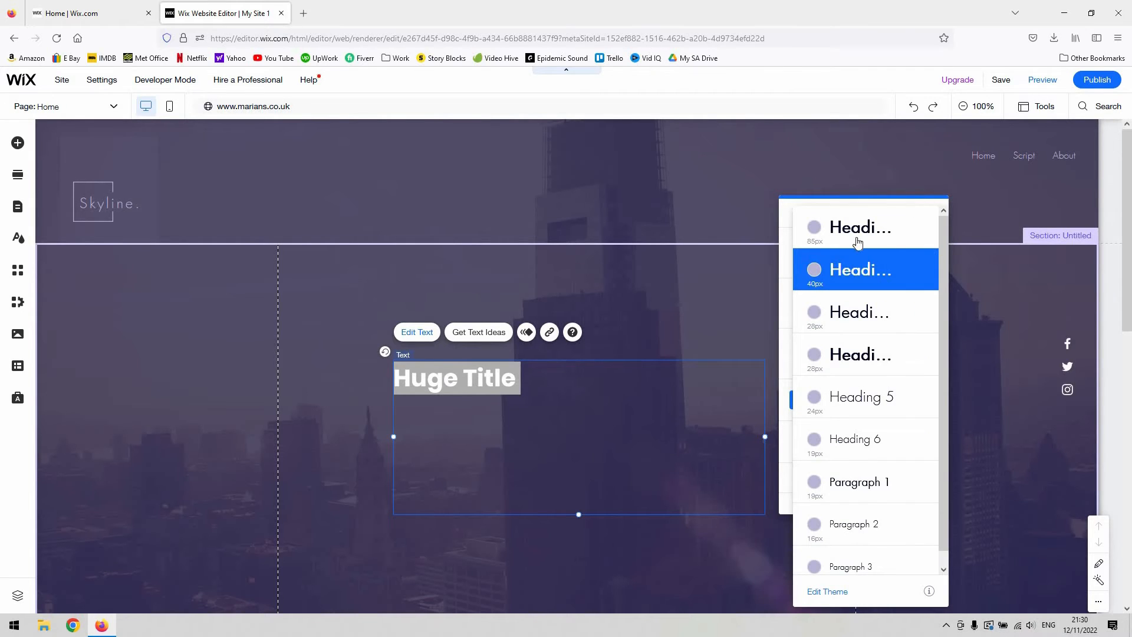
left_click(786, 253)
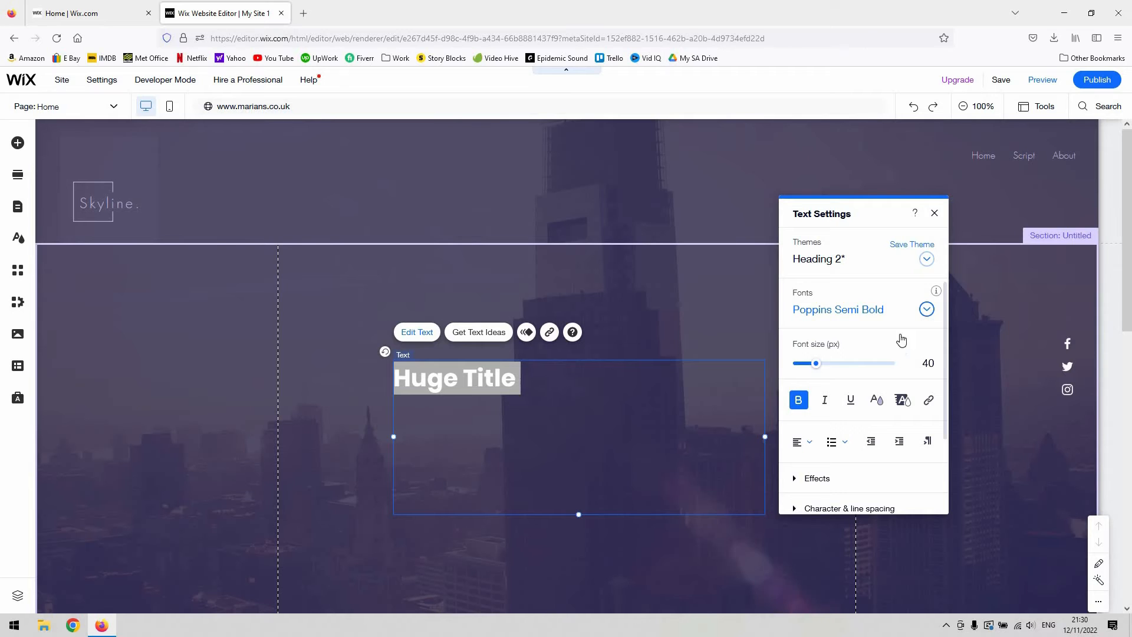
left_click(896, 310)
scroll(890, 394, "down", 5)
scroll(896, 394, "down", 3)
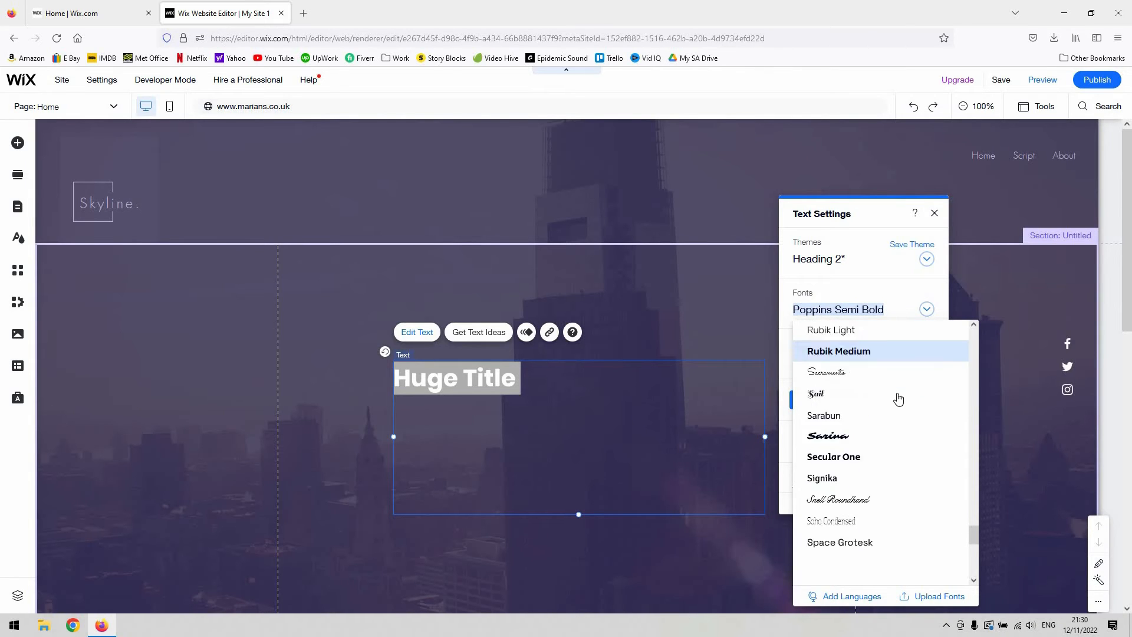
left_click(864, 273)
Set the Huge Title's font size to 86 px.
left_click(932, 370)
left_click(934, 363)
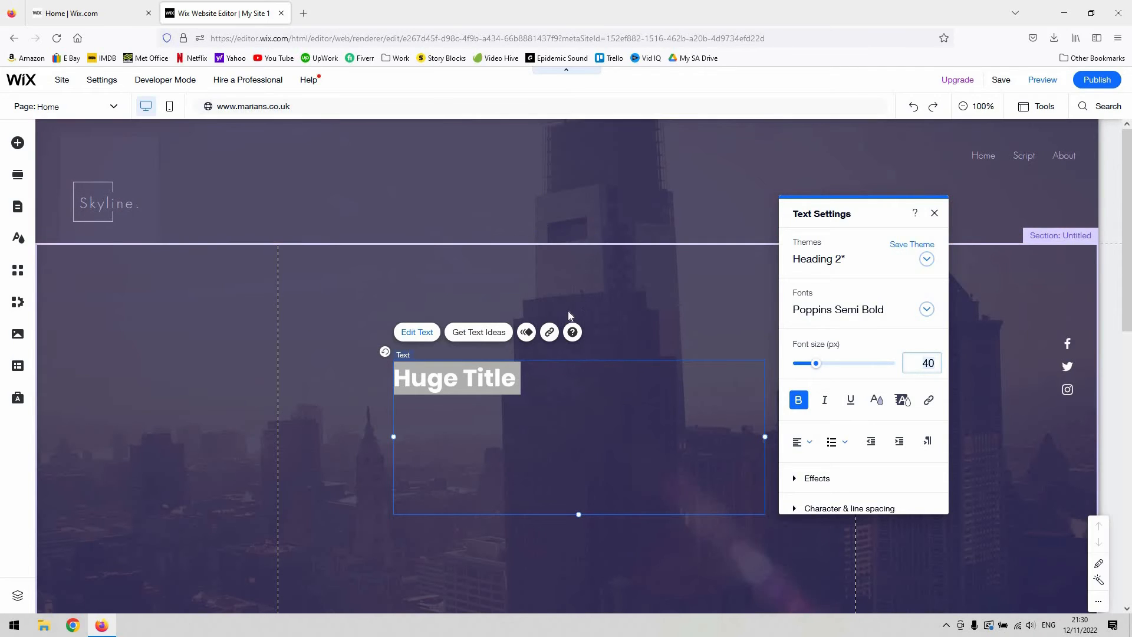
left_click_drag(816, 363, 841, 364)
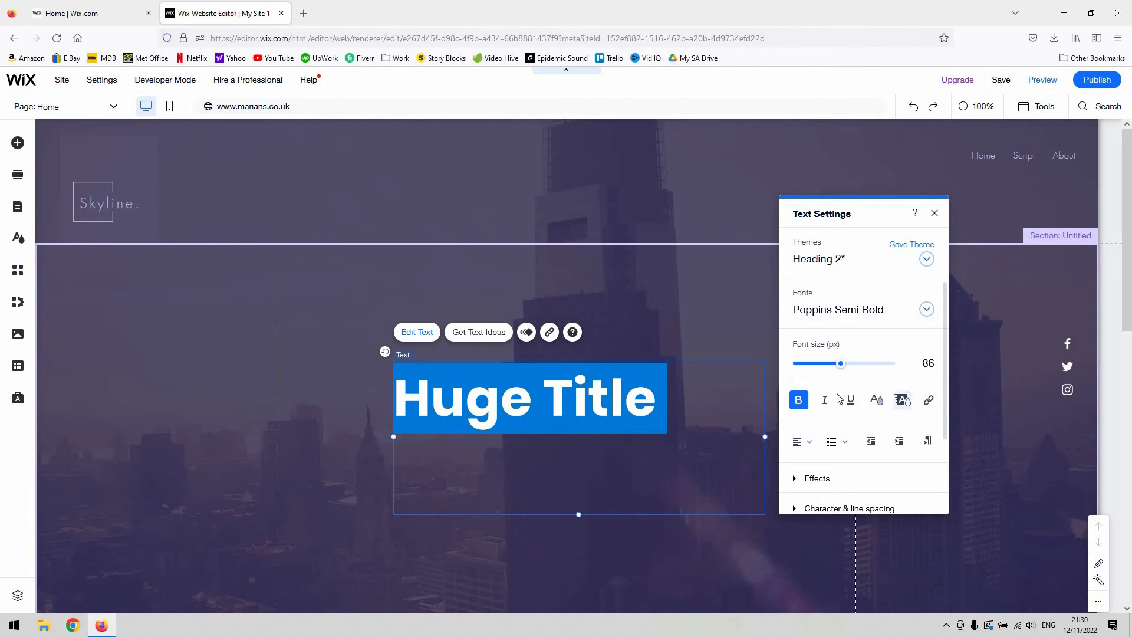
Change the Huge Title's text color to black (#000000) from the saved colors.
left_click(876, 400)
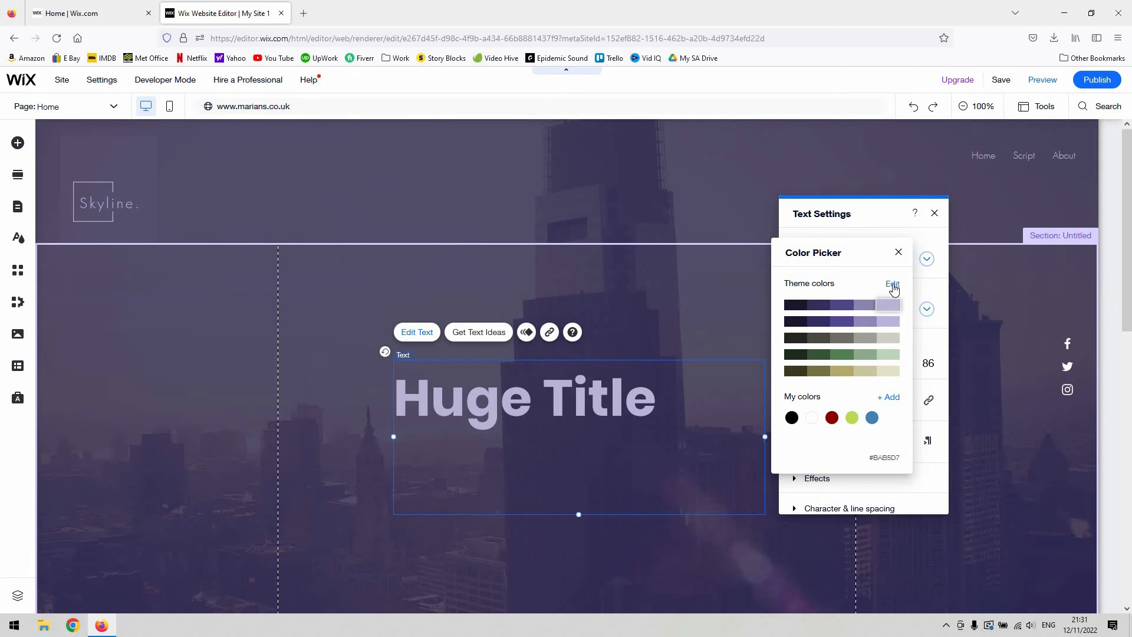
left_click_drag(851, 254, 742, 262)
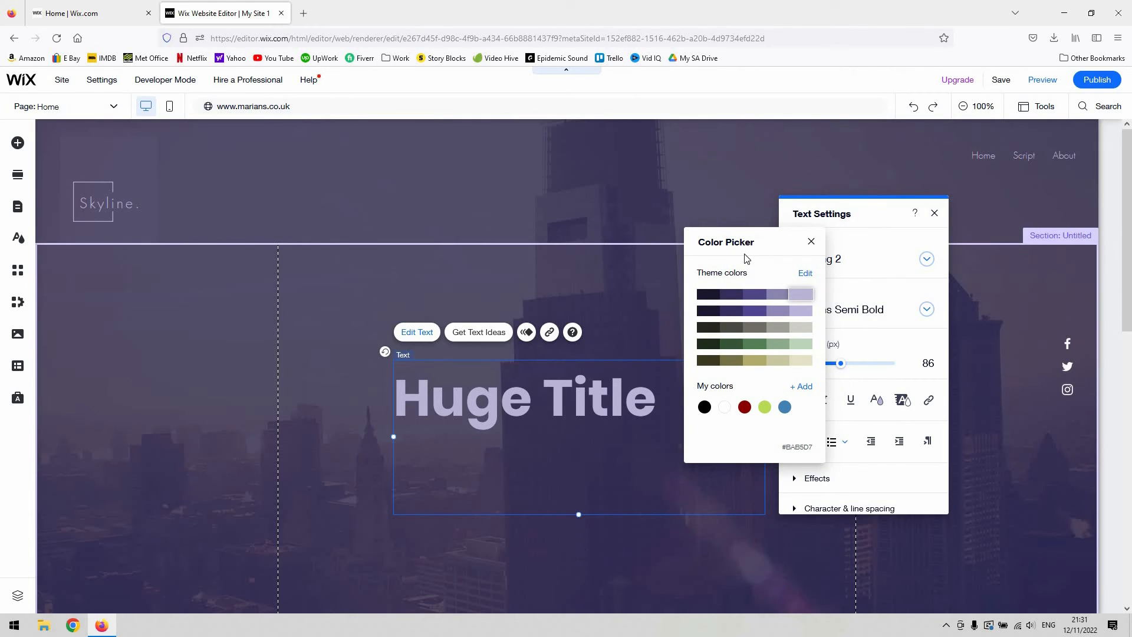
left_click_drag(746, 246, 775, 254)
left_click(743, 303)
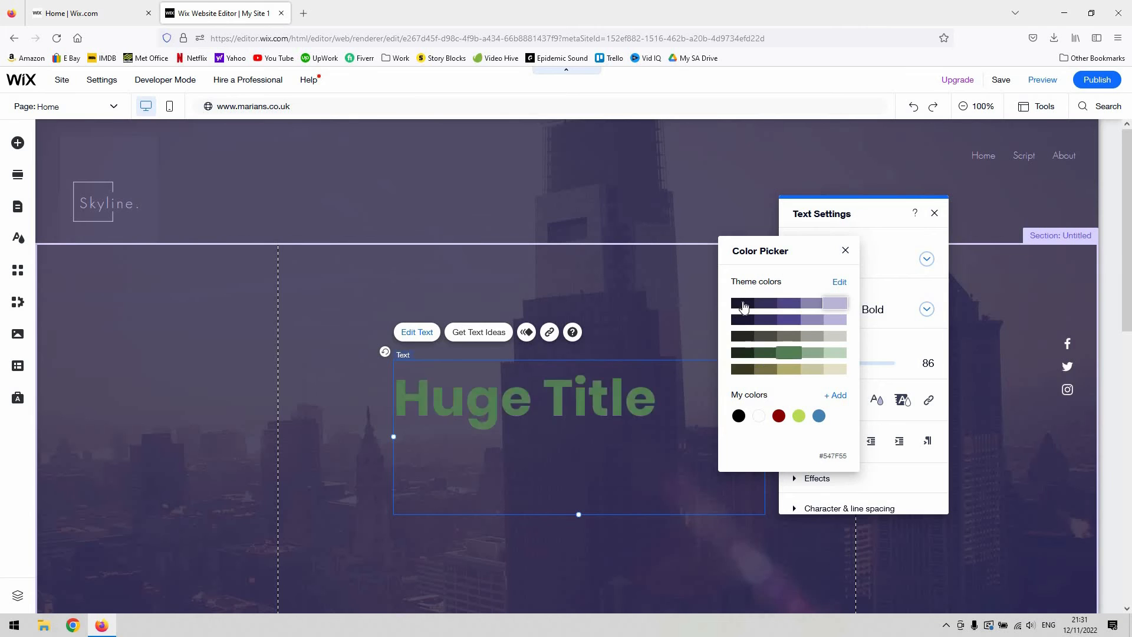
left_click(739, 416)
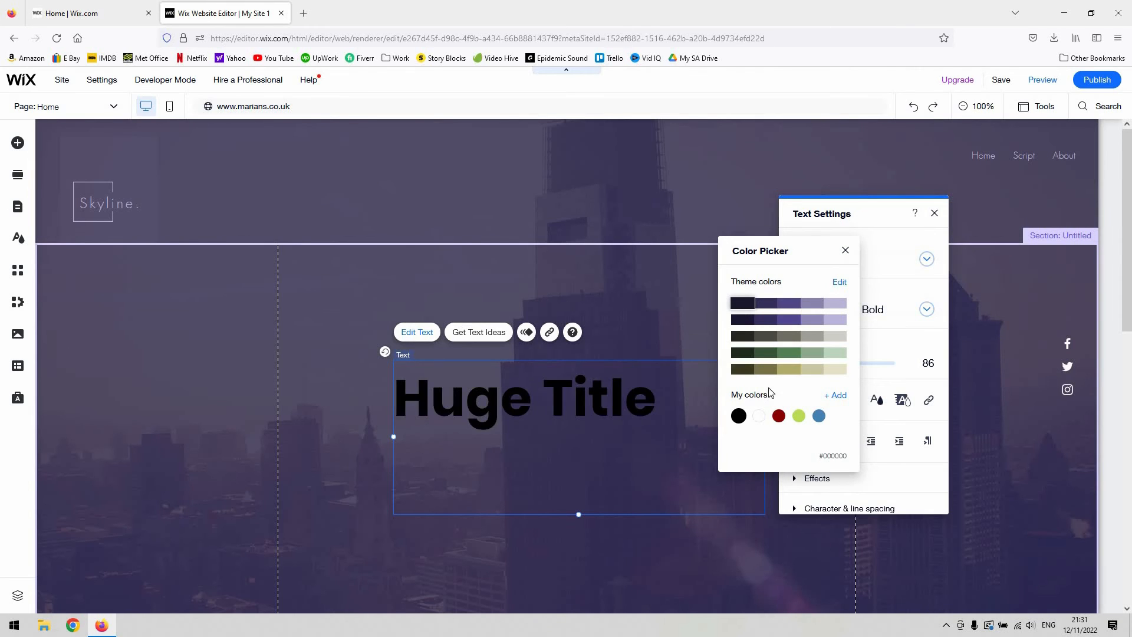
left_click(846, 250)
Review the title's options for effects, character and line spacing, vertical text, and SEO and accessibility, leaving the text settings when done.
scroll(825, 384, "down", 1)
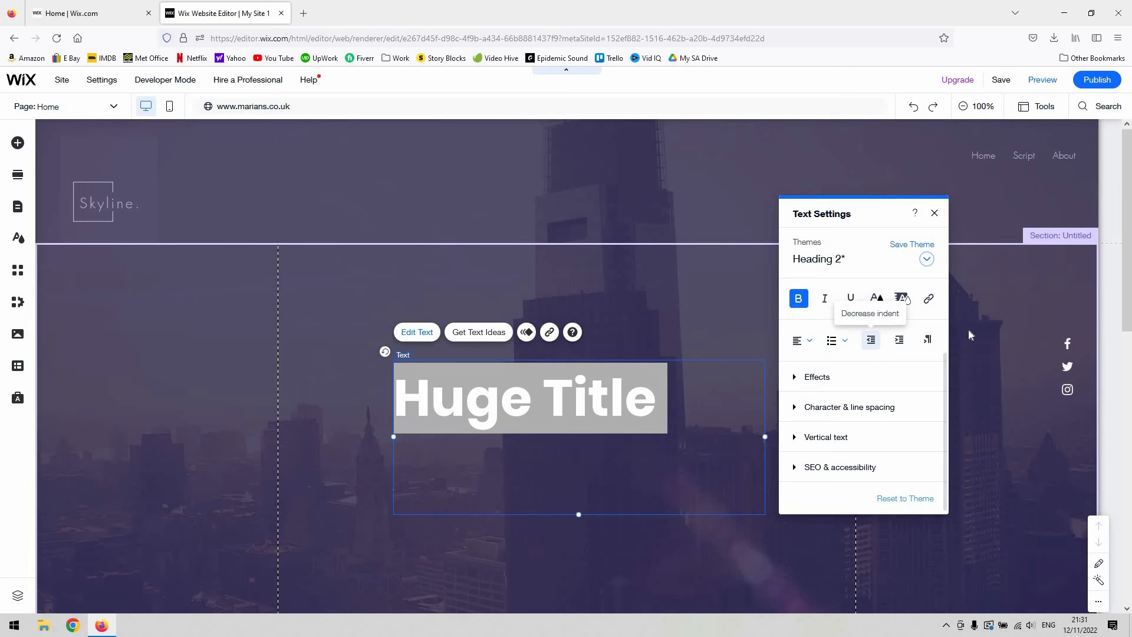
left_click(797, 382)
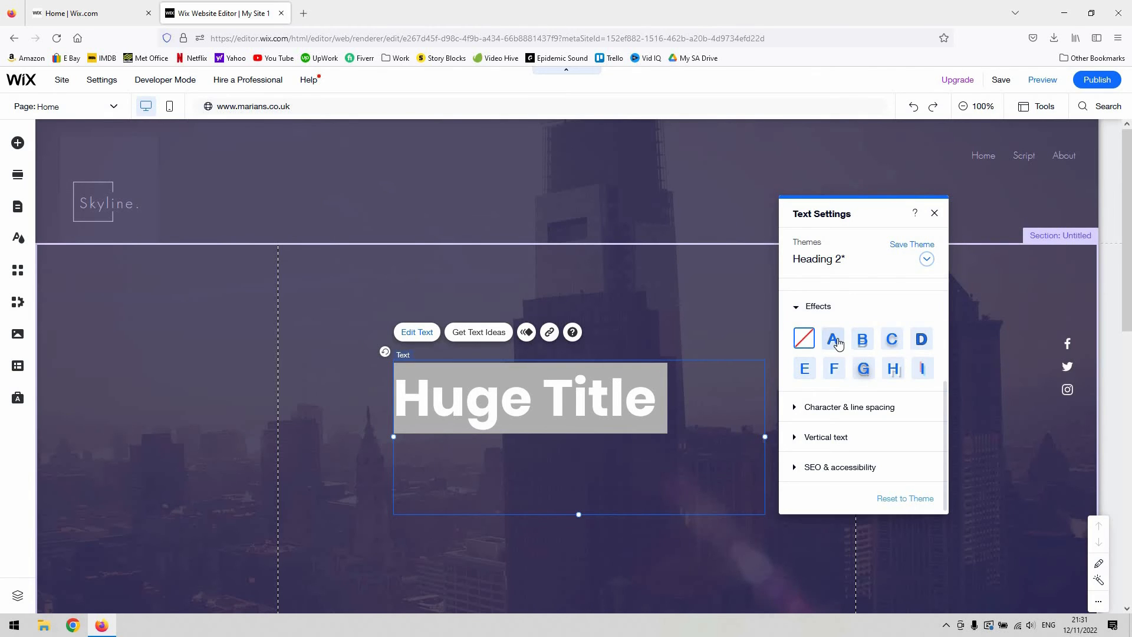
left_click(805, 407)
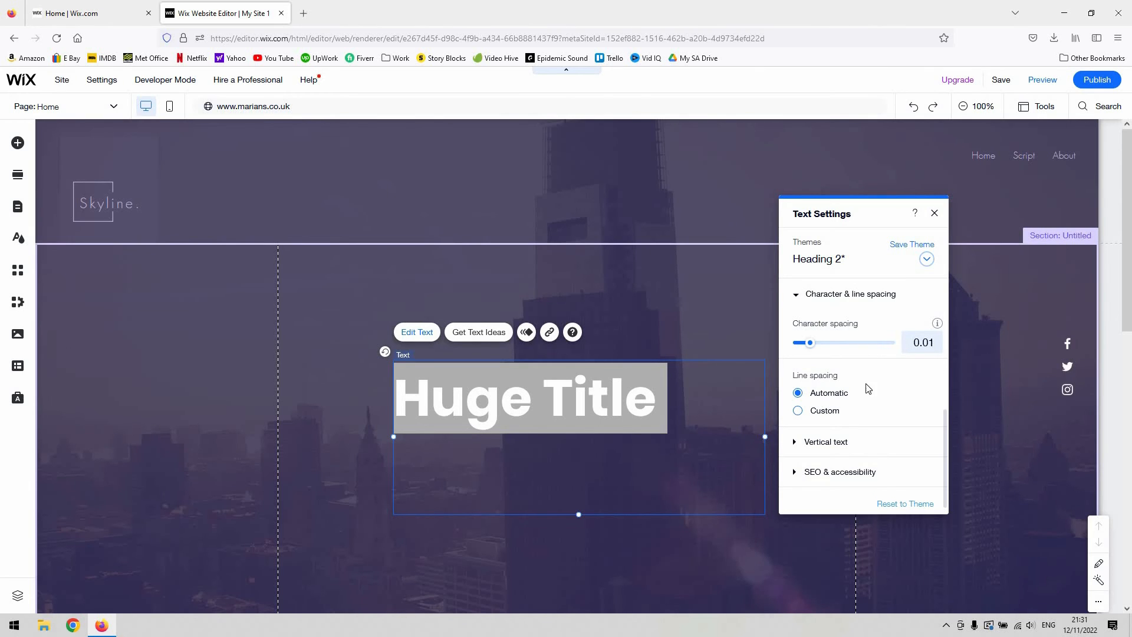
scroll(808, 444, "down", 1)
left_click(838, 437)
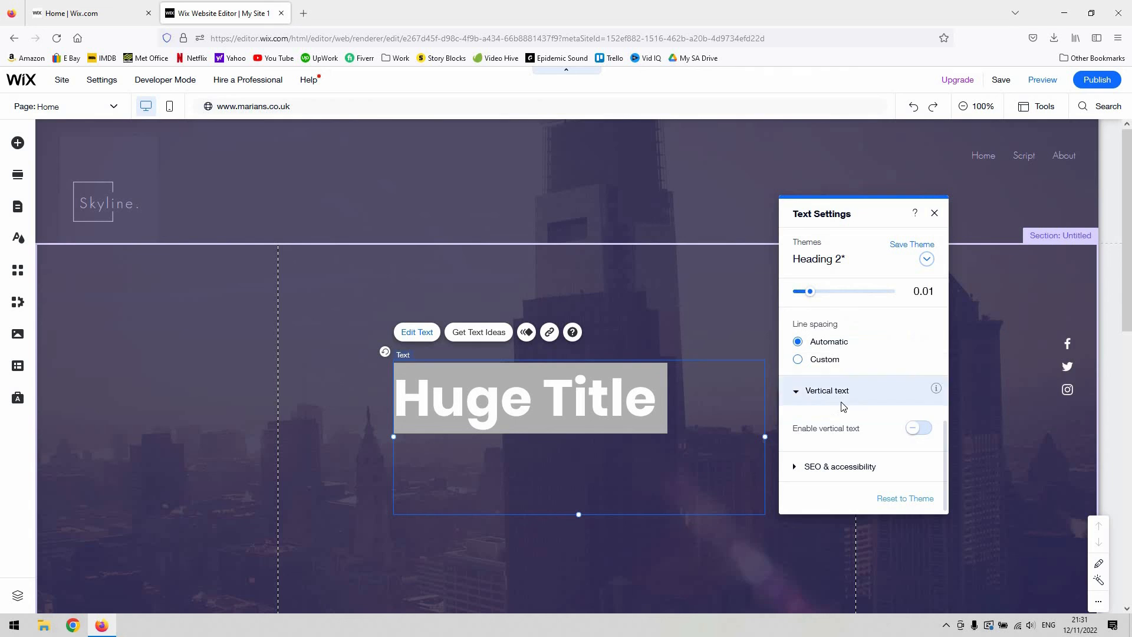
left_click(829, 472)
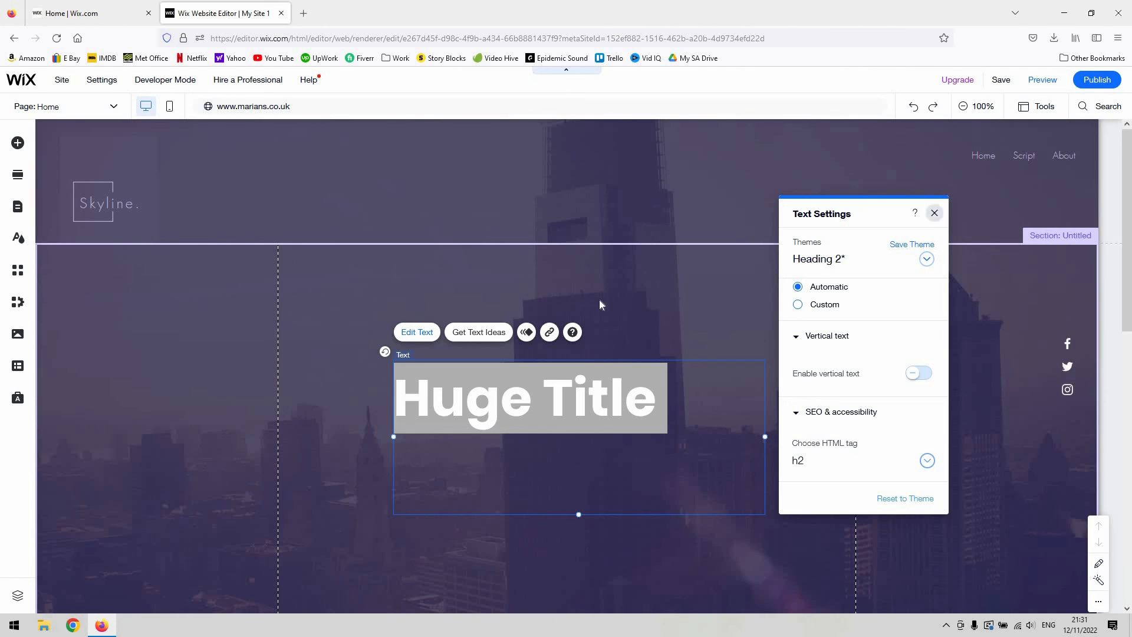
left_click(935, 214)
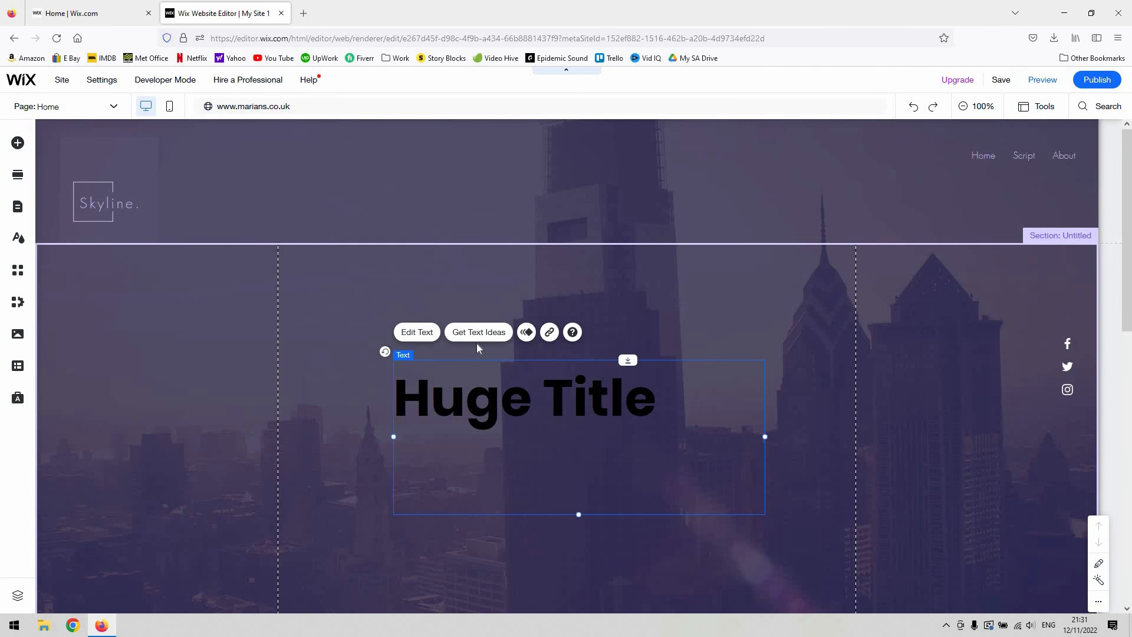